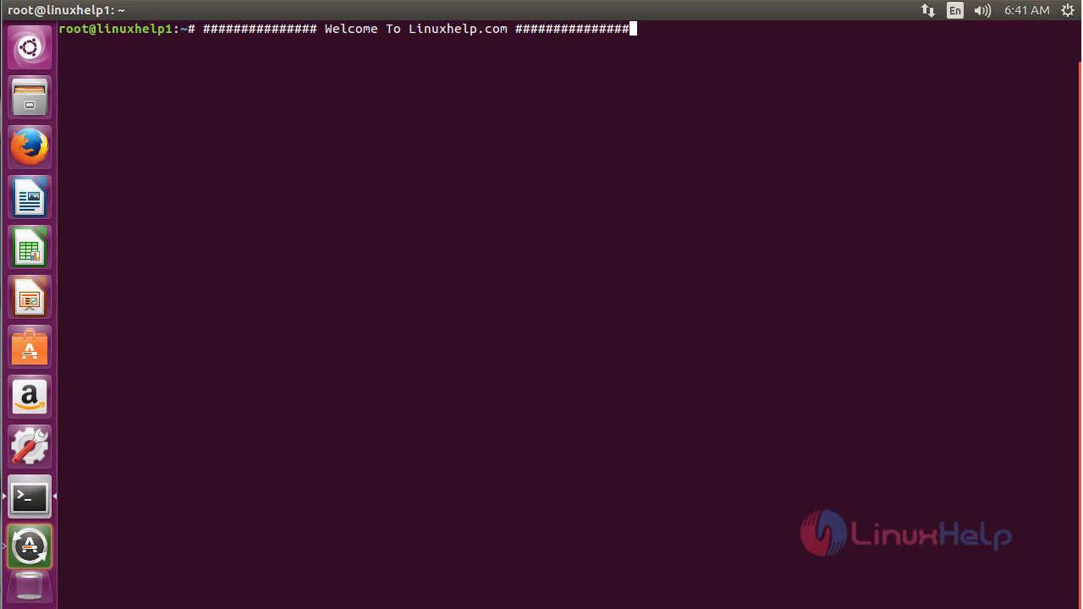
# Erase the Linuxhelp.com welcome banner so the root prompt sits empty
pyautogui.hotkey('ctrl', 'u')
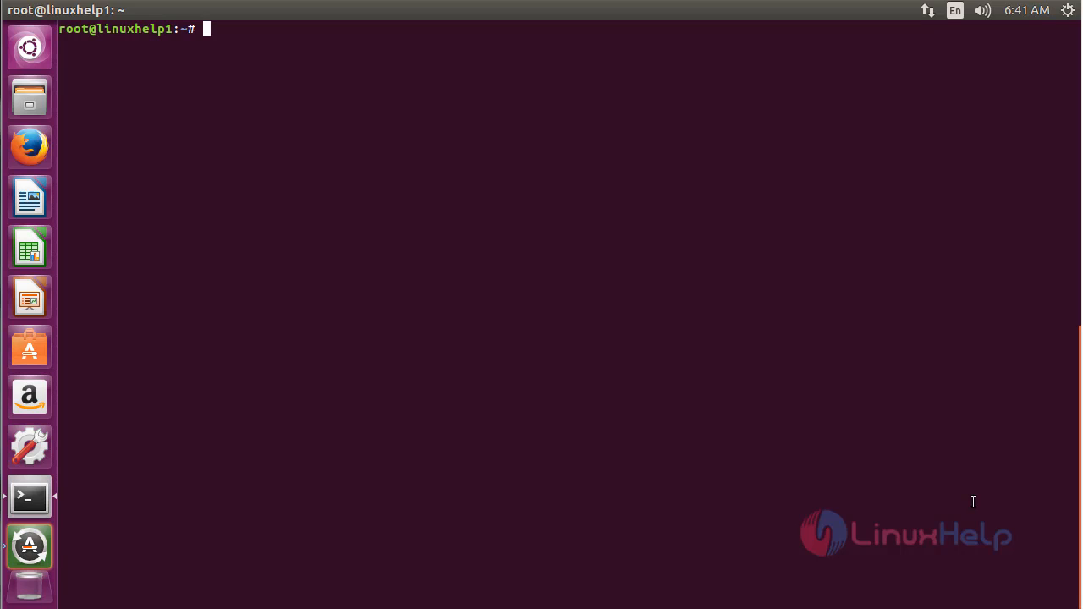
pyautogui.write('ad')
pyautogui.write('d-apt-')
pyautogui.write('reposit')
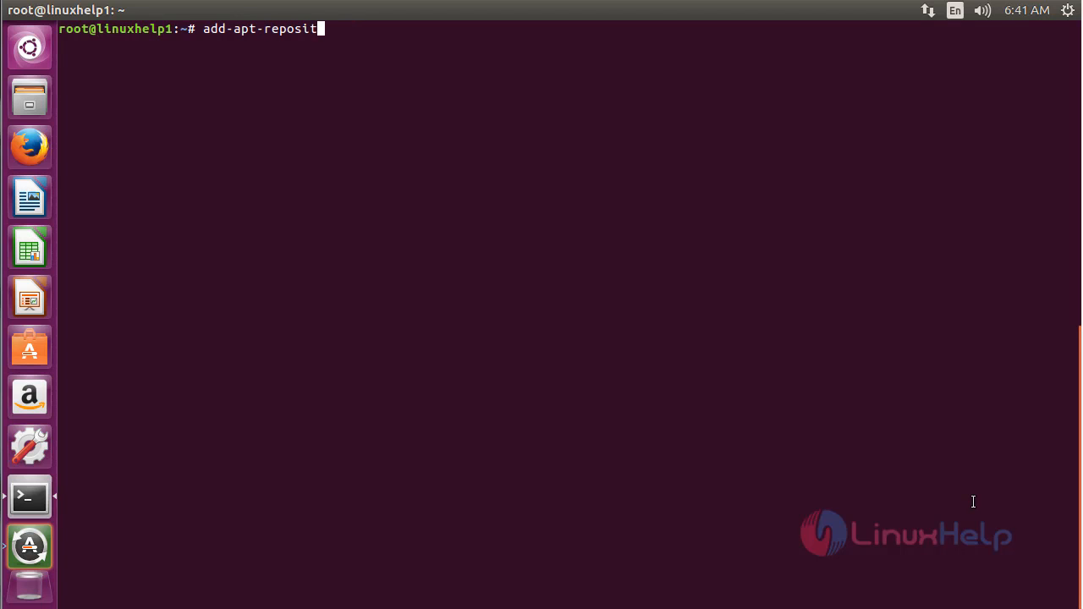
pyautogui.write('ory pp')
pyautogui.write('a:')
pyautogui.write('dhor/')
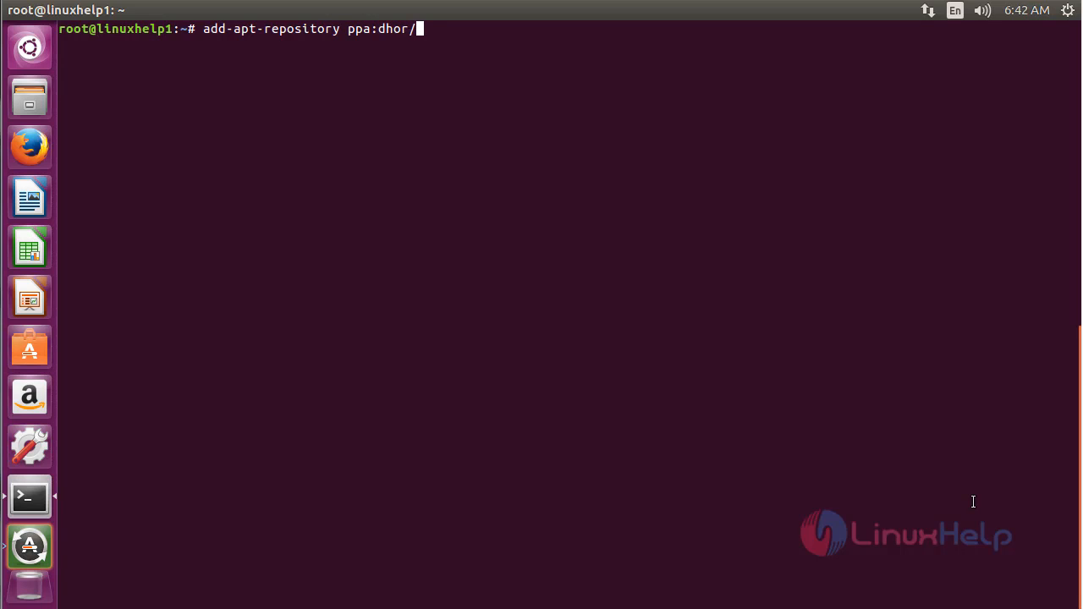
pyautogui.write('mywa')
pyautogui.write('y')
# Run add-apt-repository ppa:dhor/myway, confirm the key import, and clear the screen
pyautogui.press('Return')
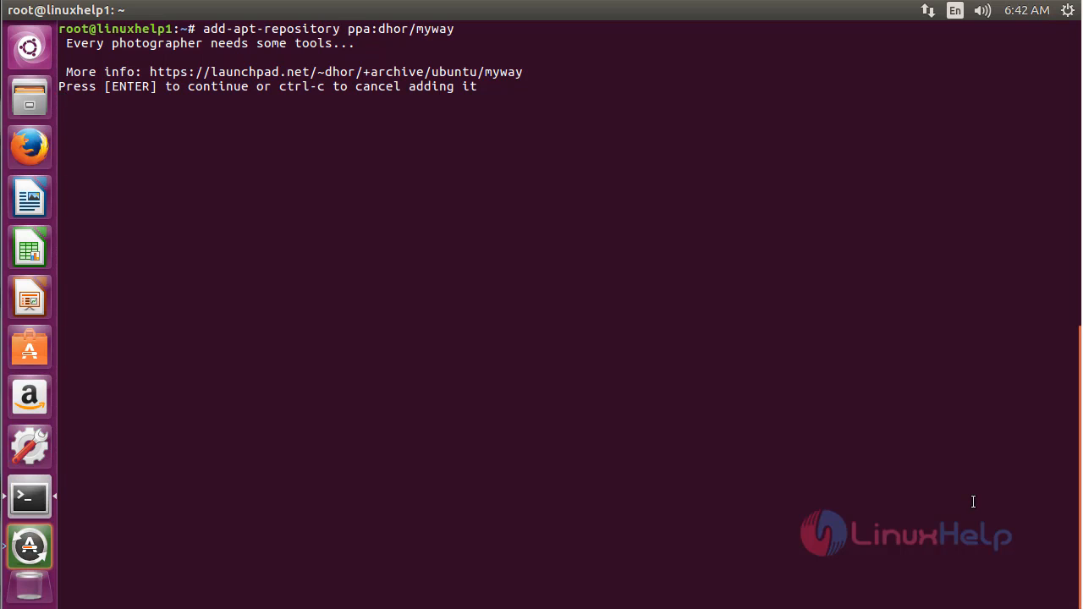
pyautogui.press('Return')
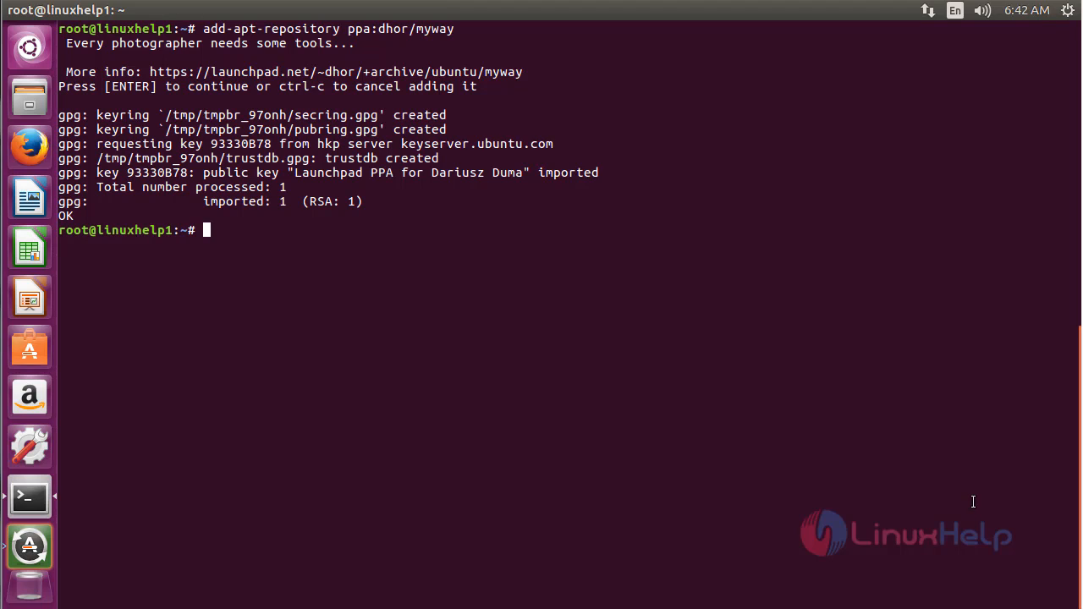
pyautogui.press('Return')
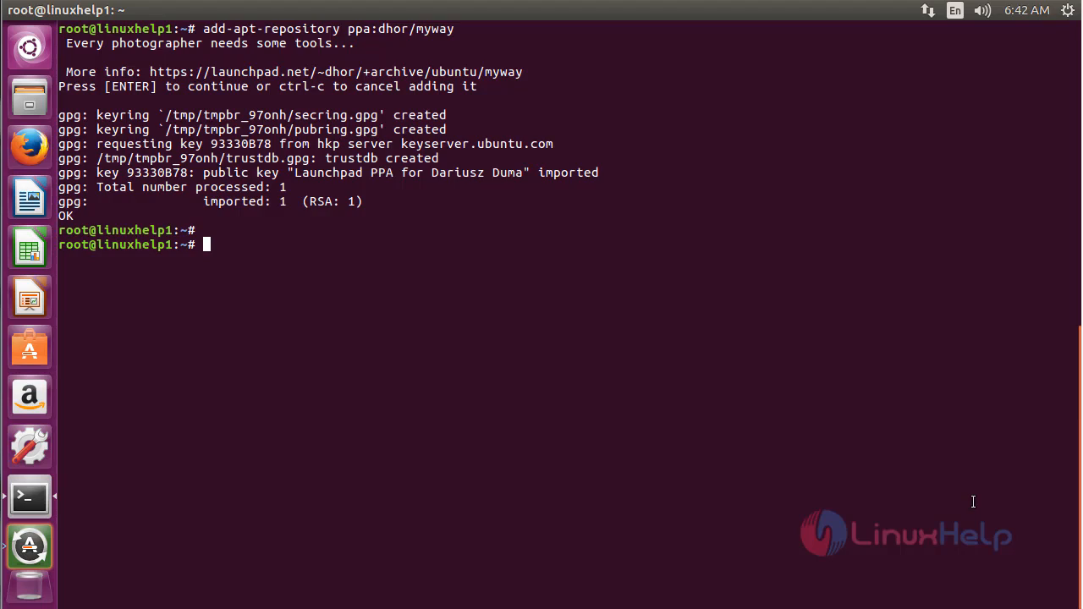
pyautogui.hotkey('ctrl', 'l')
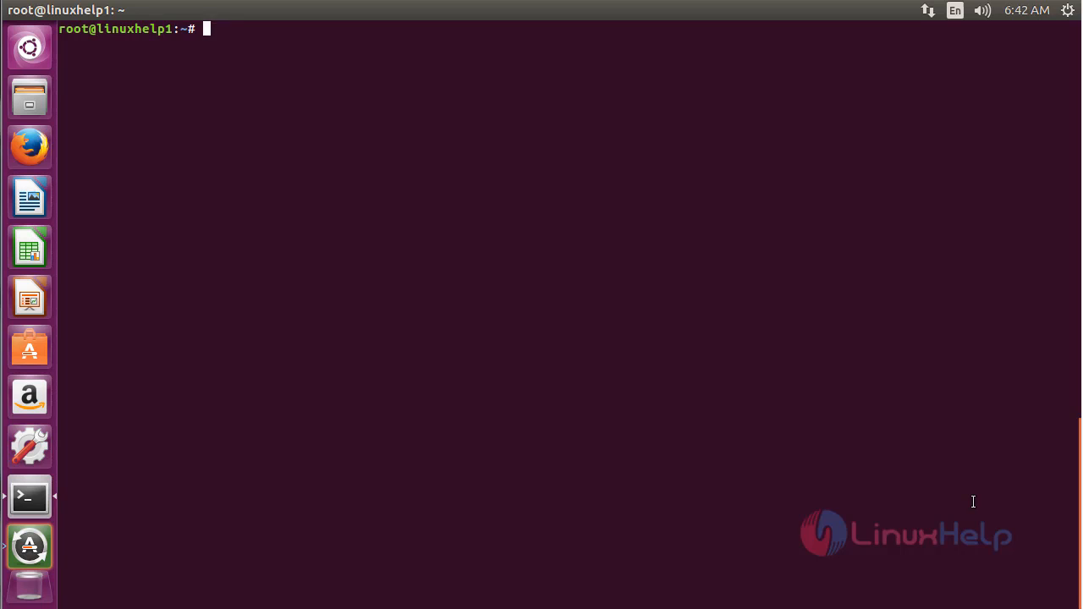
pyautogui.write('apt-get ')
pyautogui.write('update')
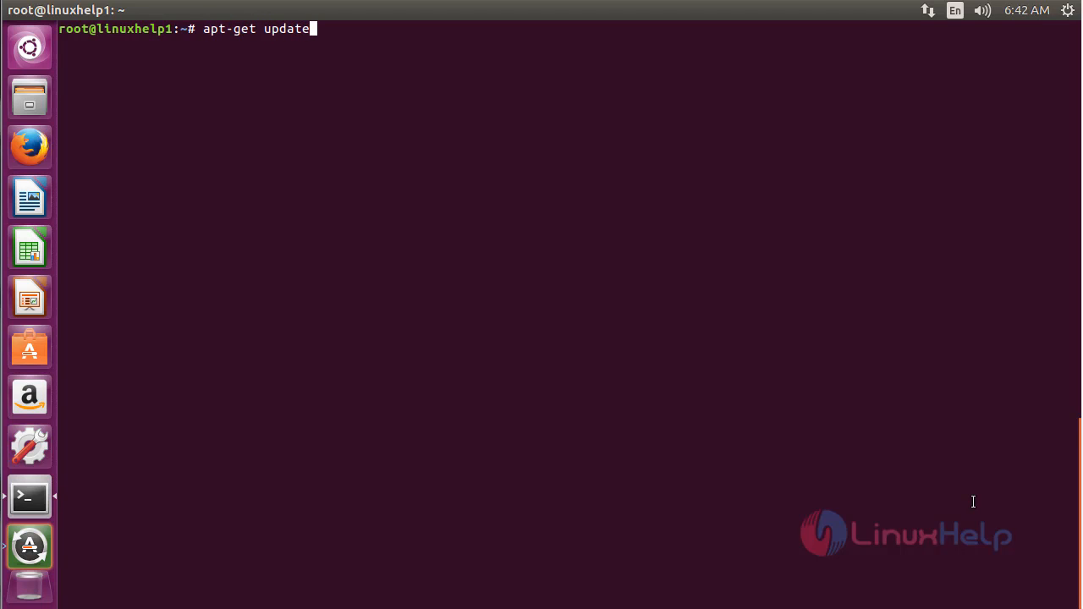
# Run apt-get update to pull in the dhor/myway package lists, then clear the screen
pyautogui.press('Return')
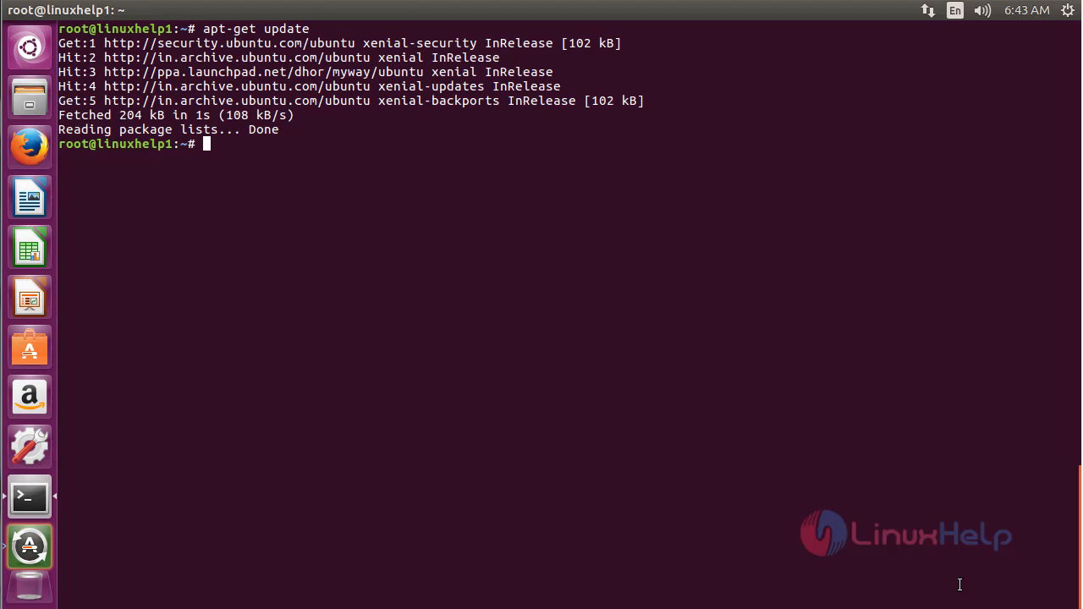
pyautogui.press('Return')
pyautogui.hotkey('ctrl', 'l')
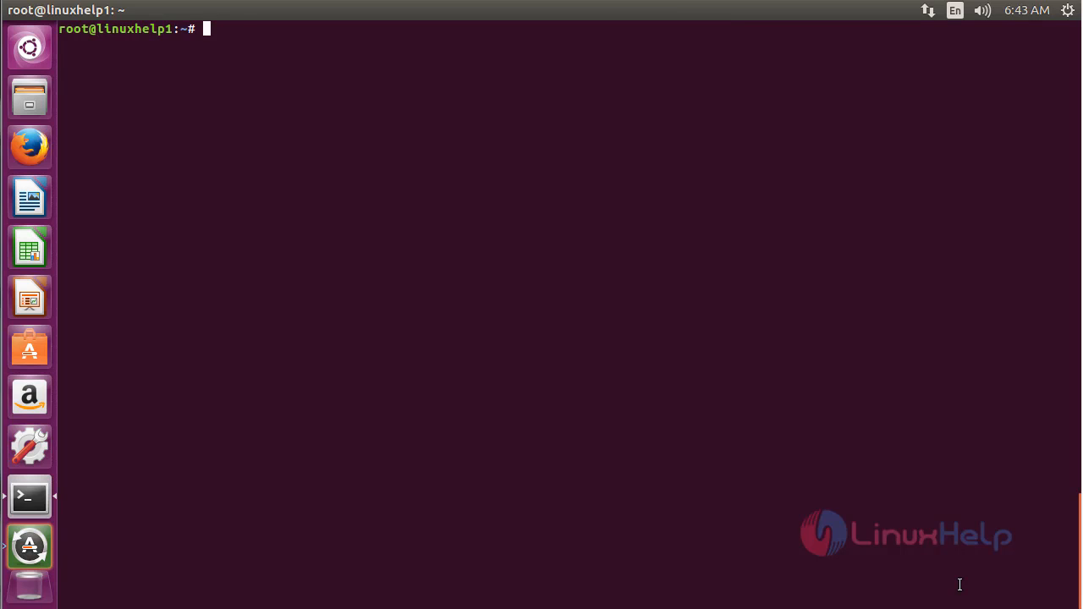
pyautogui.write('apt-get ')
pyautogui.write('install ')
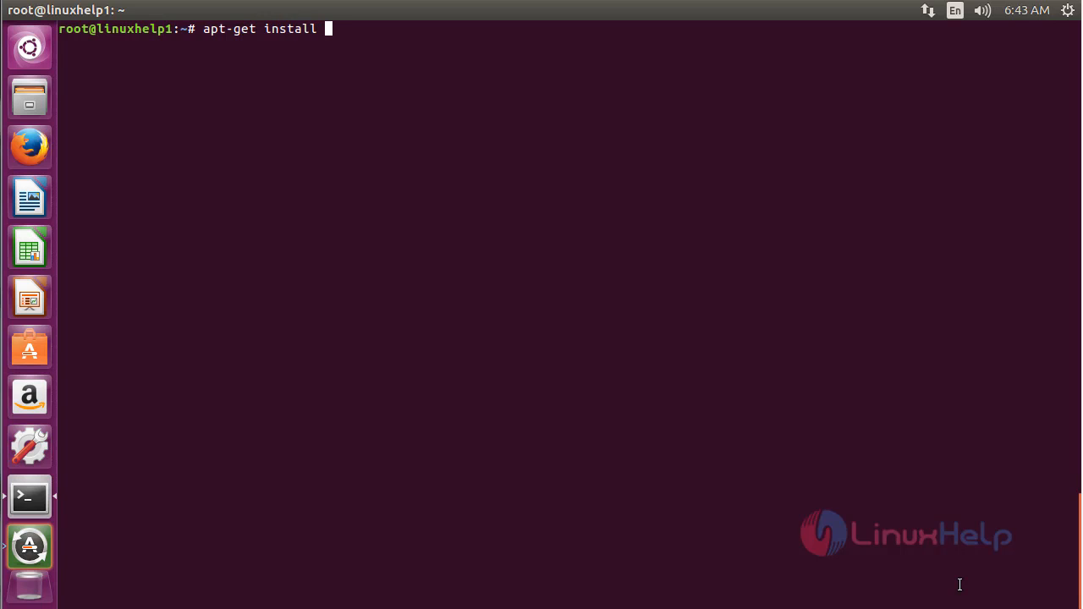
pyautogui.write('dcr')
pyautogui.write('aw -y')
# Install dcraw 9.21-0.2 with apt-get install dcraw -y, then clear the output away
pyautogui.press('Return')
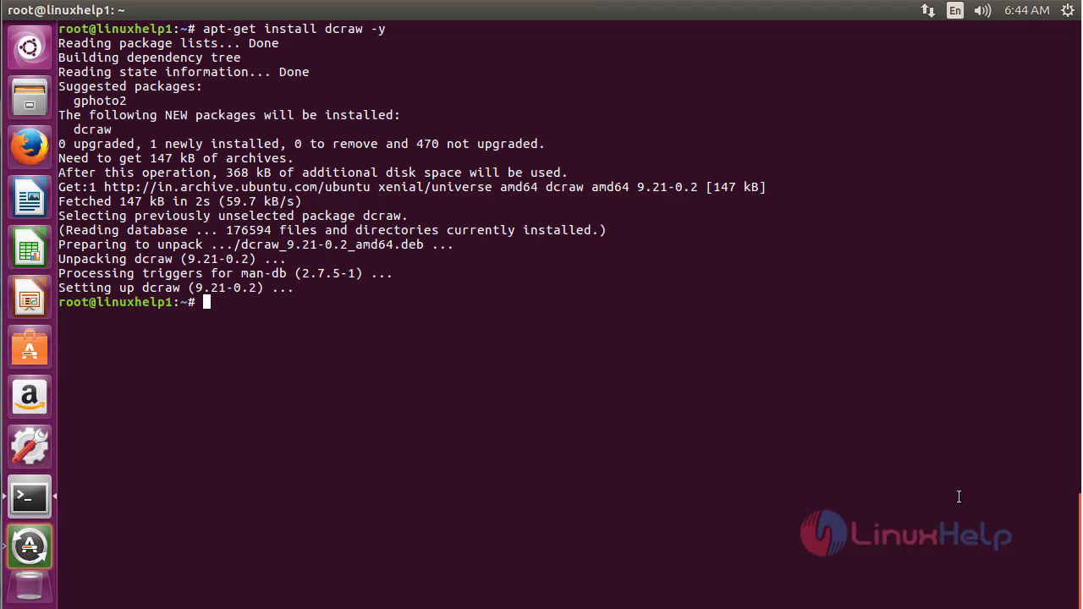
pyautogui.press('Return')
pyautogui.hotkey('ctrl', 'l')
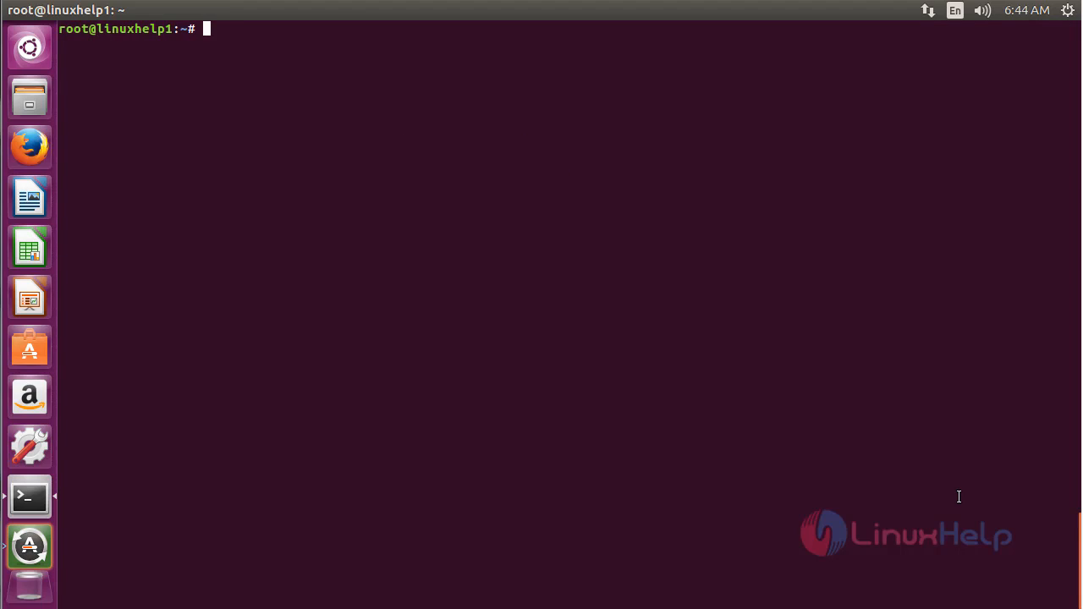
pyautogui.write('dcr')
pyautogui.write('aw')
# Run dcraw with no arguments to print its usage and option list, then clear it
pyautogui.press('Return')
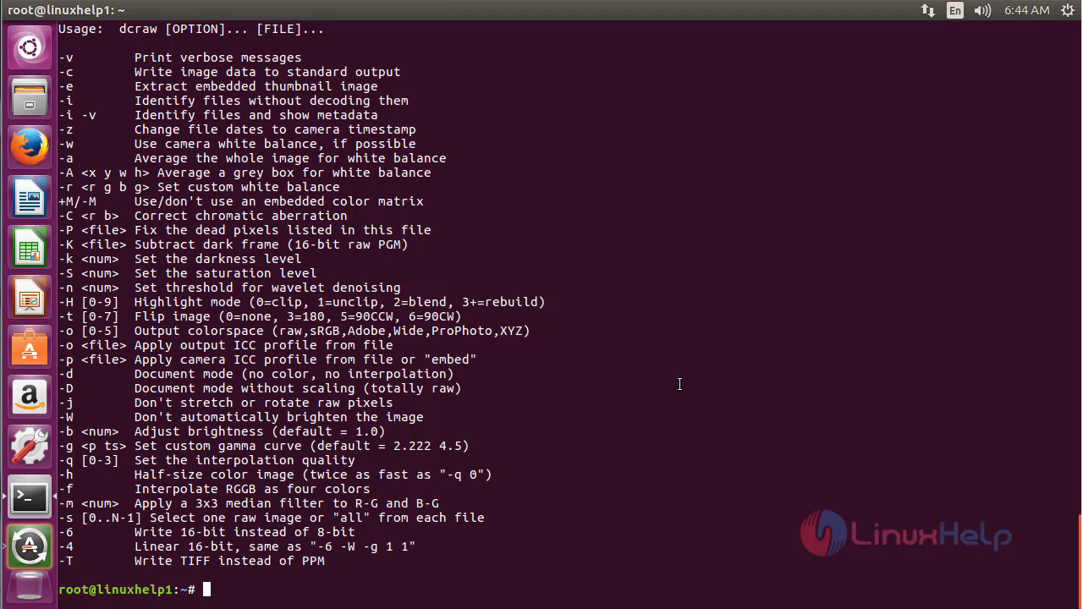
pyautogui.press('Return')
pyautogui.hotkey('ctrl', 'l')
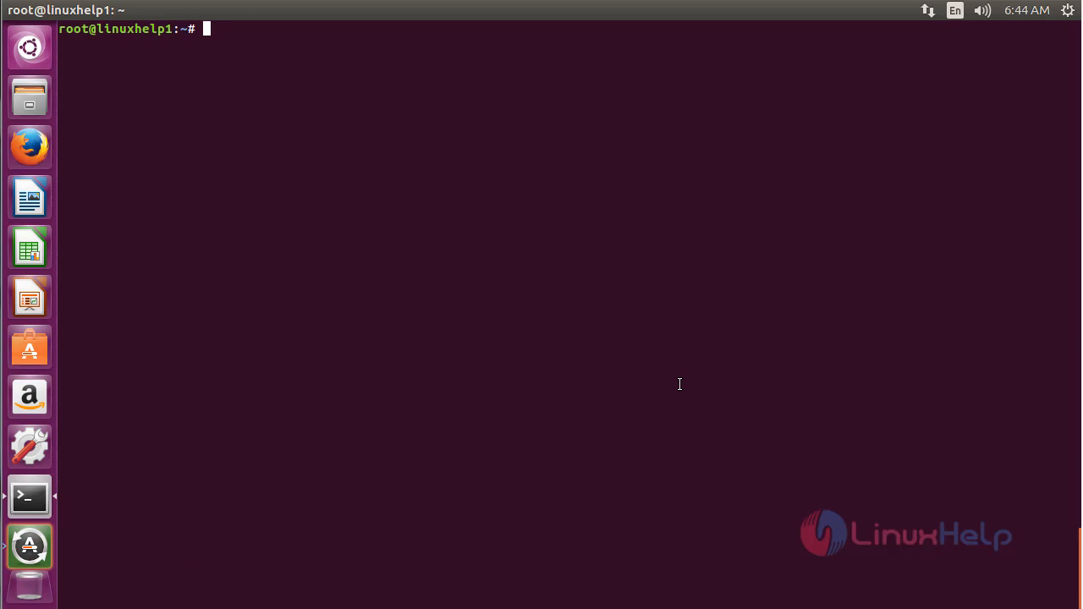
pyautogui.write('a')
pyautogui.write('pt-get re')
pyautogui.write('move d')
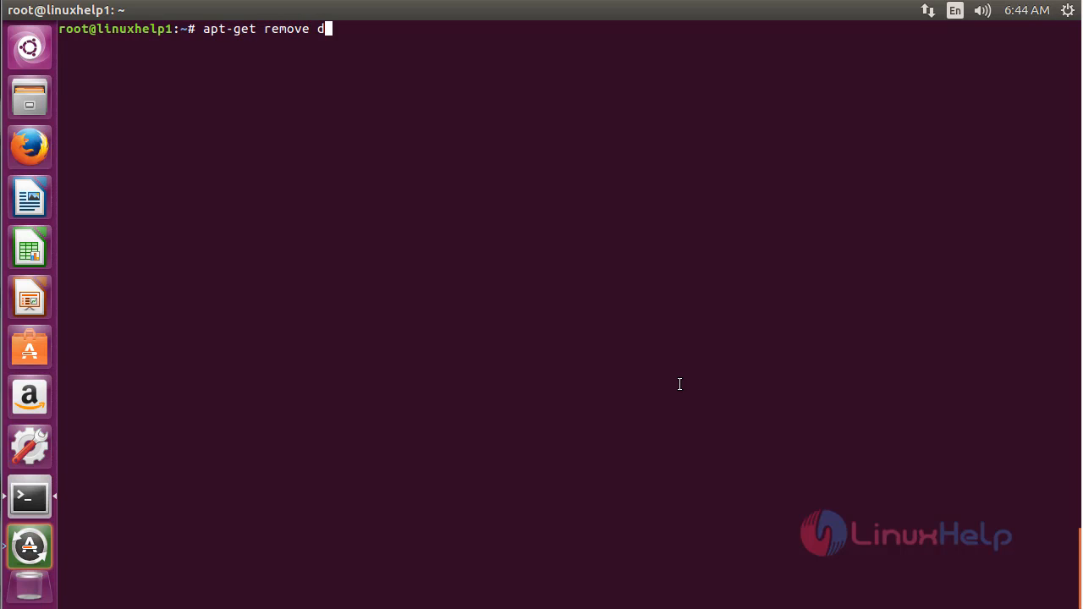
pyautogui.write('craw -y')
# Remove dcraw 9.21-0.2 with apt-get remove dcraw -y, then clear the screen
pyautogui.press('Return')
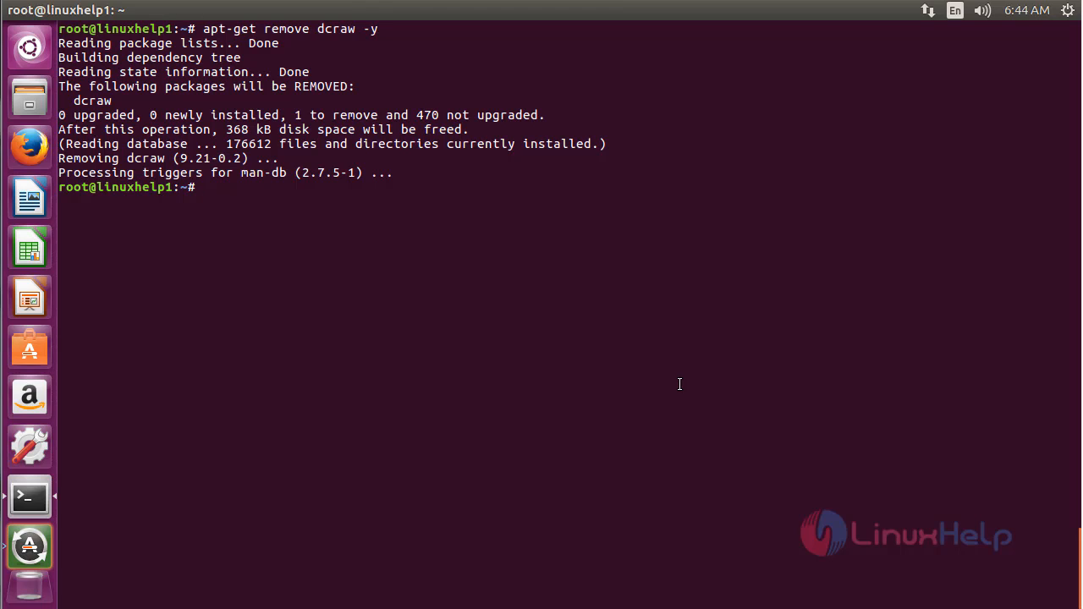
pyautogui.press('Return')
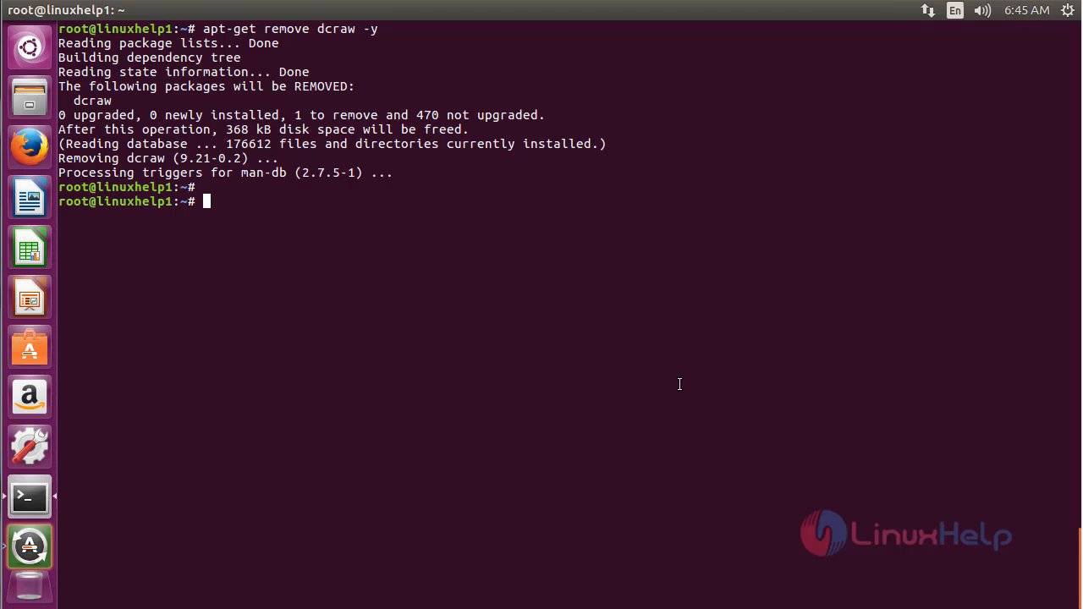
pyautogui.hotkey('ctrl', 'l')
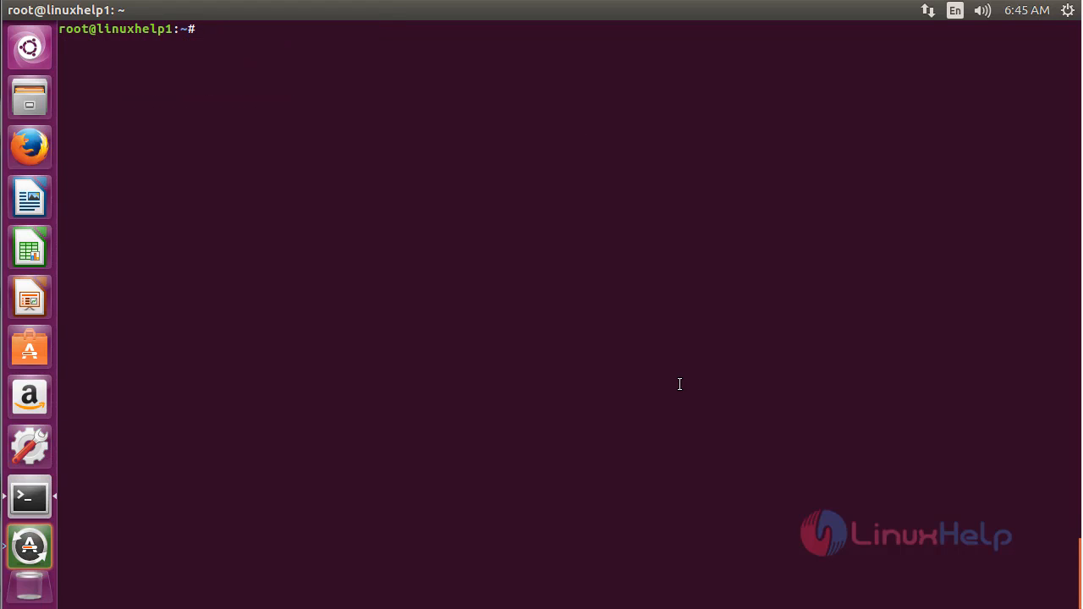